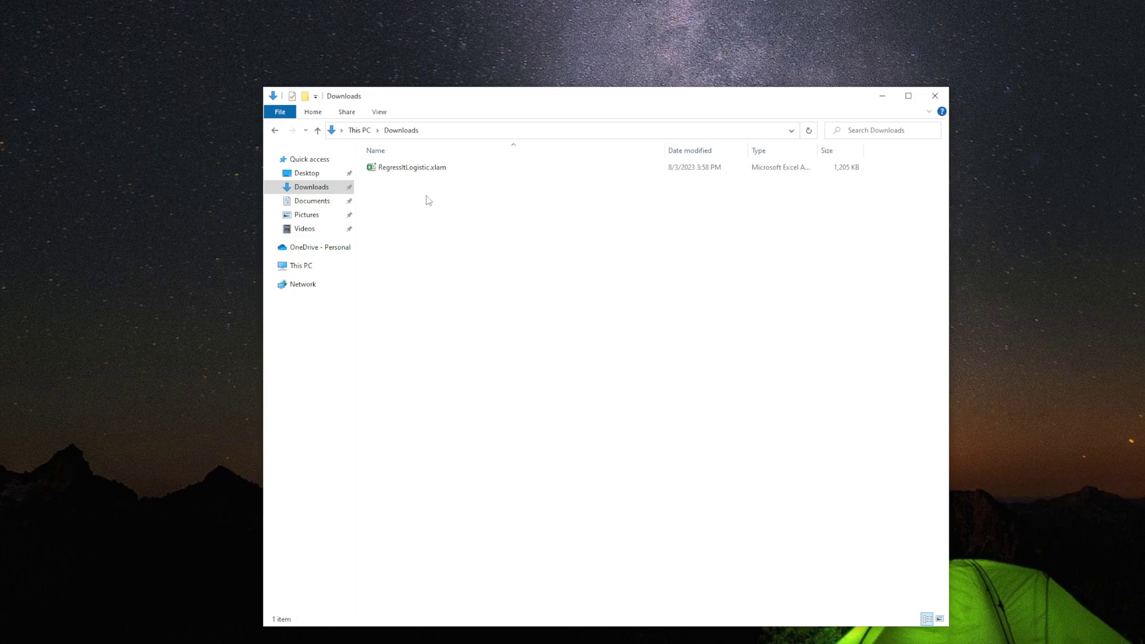
Paste a copy of RegressItLogistic.xlam into Documents\Excel Addin and widen the Name column.
{"action": "left_click", "coordinate": [428, 170]}
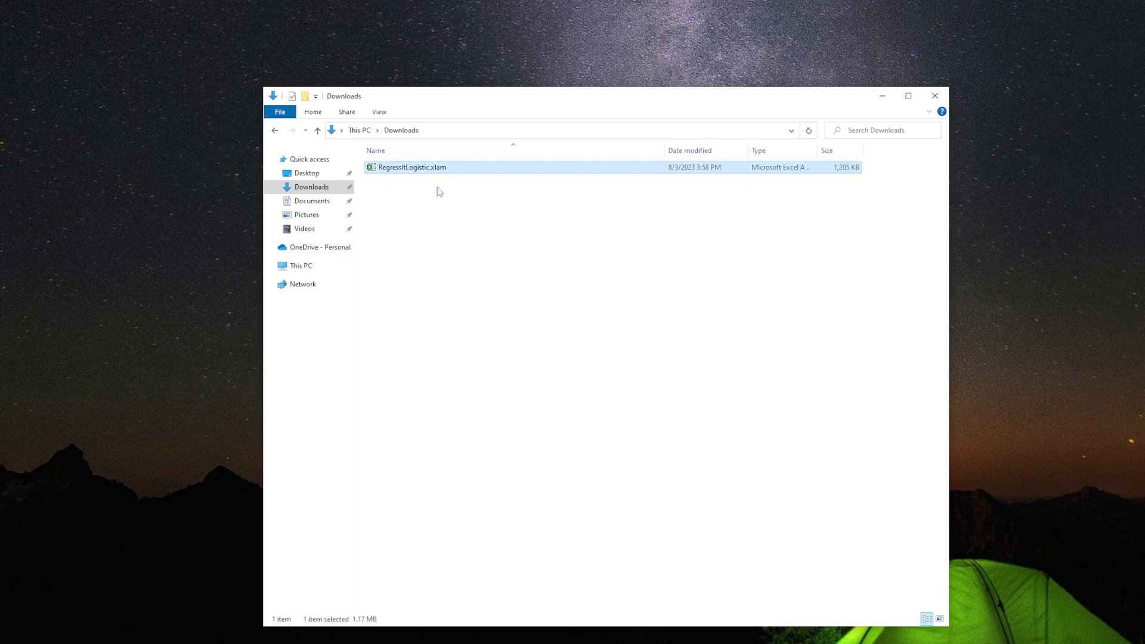
{"action": "left_click", "coordinate": [472, 249]}
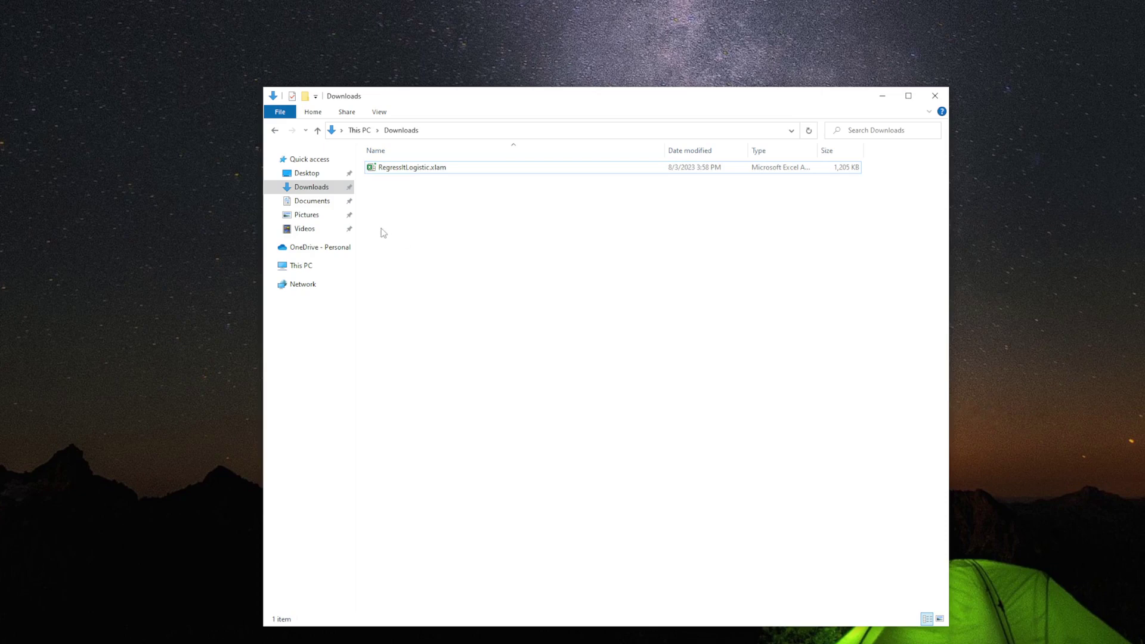
{"action": "left_click", "coordinate": [316, 203]}
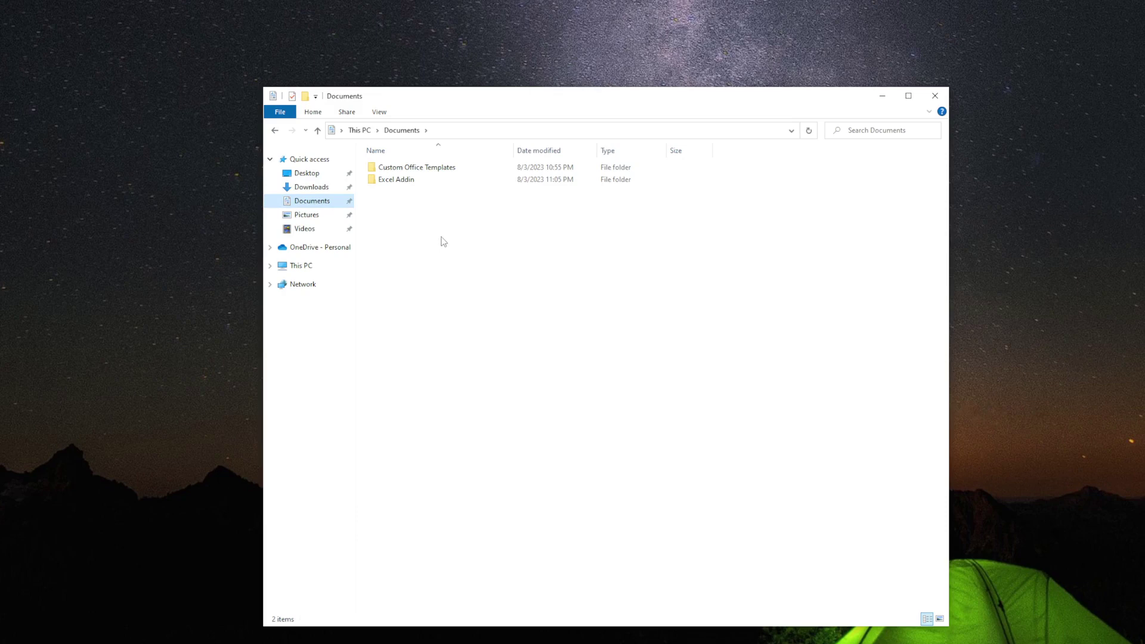
{"action": "double_click", "coordinate": [423, 188]}
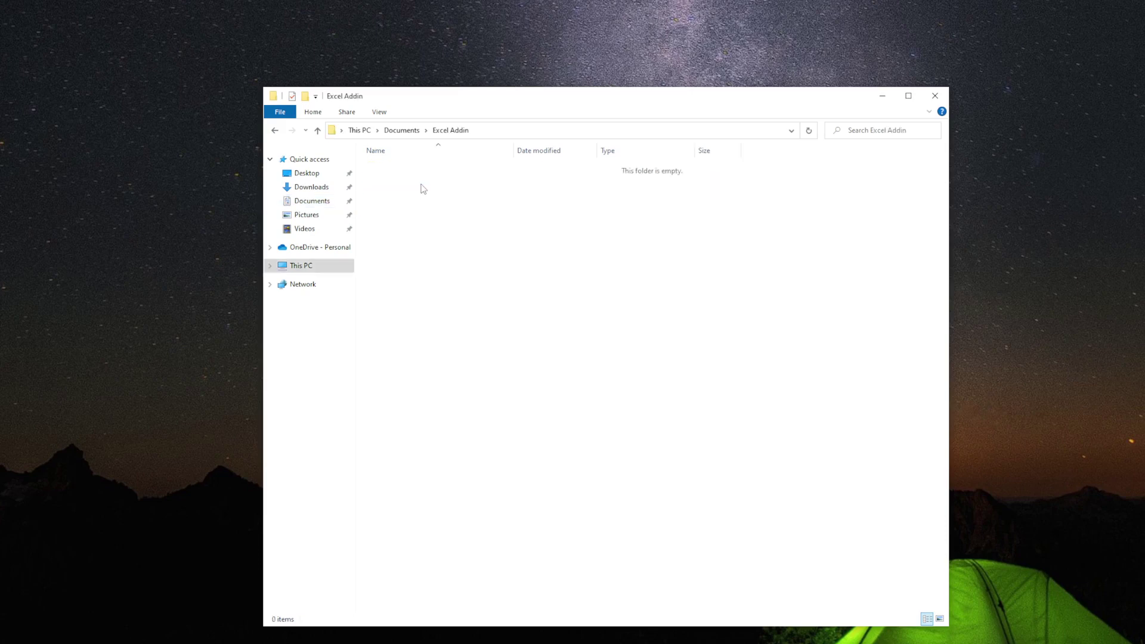
{"action": "key", "text": "ctrl+v"}
{"action": "left_click", "coordinate": [467, 310]}
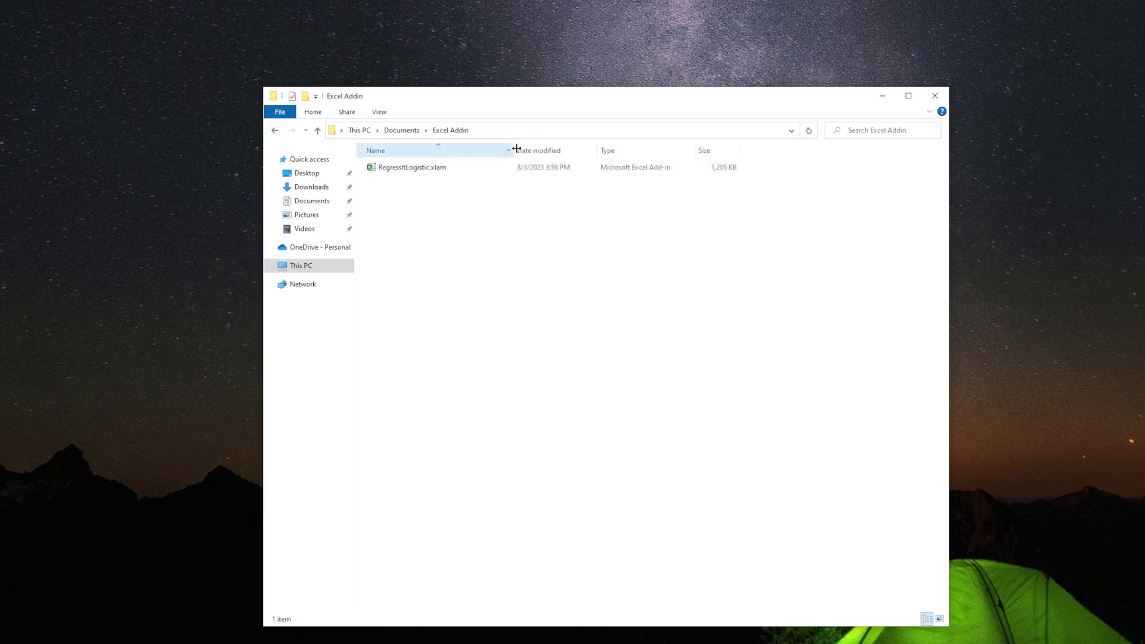
{"action": "left_click_drag", "start_coordinate": [514, 150], "coordinate": [575, 150]}
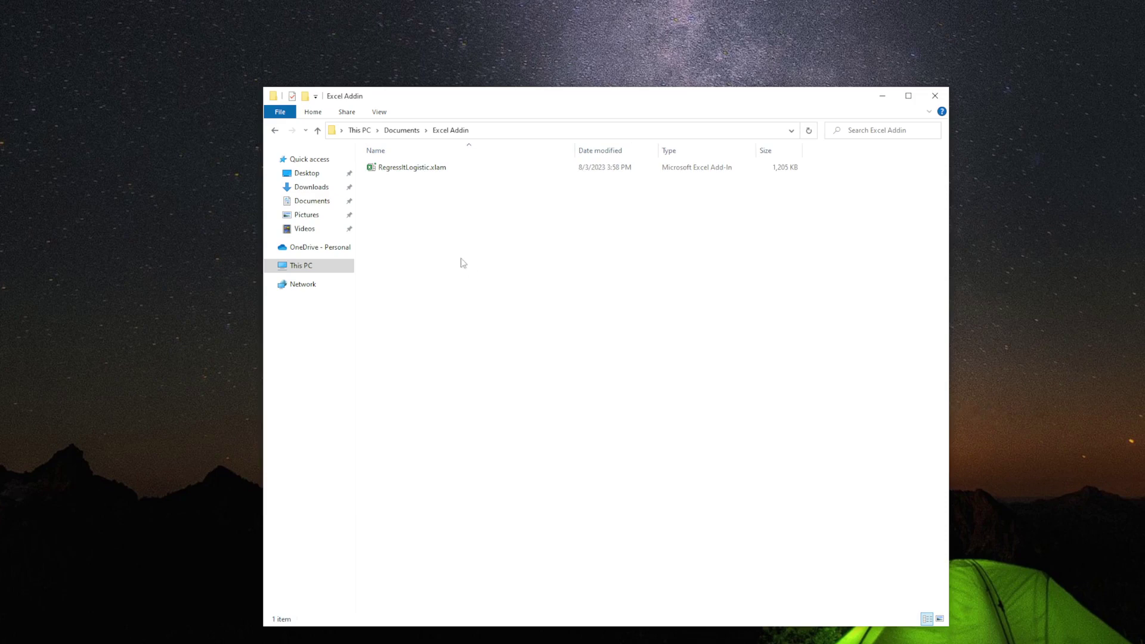
Mark RegressItLogistic.xlam as Unblocked in its Properties and apply the change.
{"action": "right_click", "coordinate": [421, 170]}
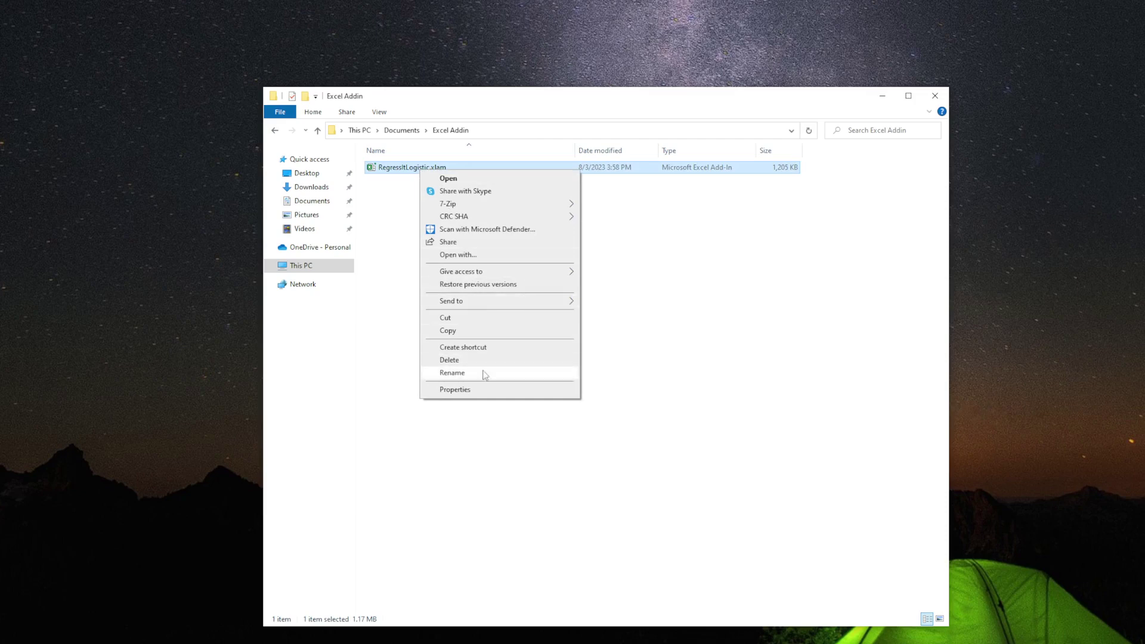
{"action": "left_click", "coordinate": [478, 393]}
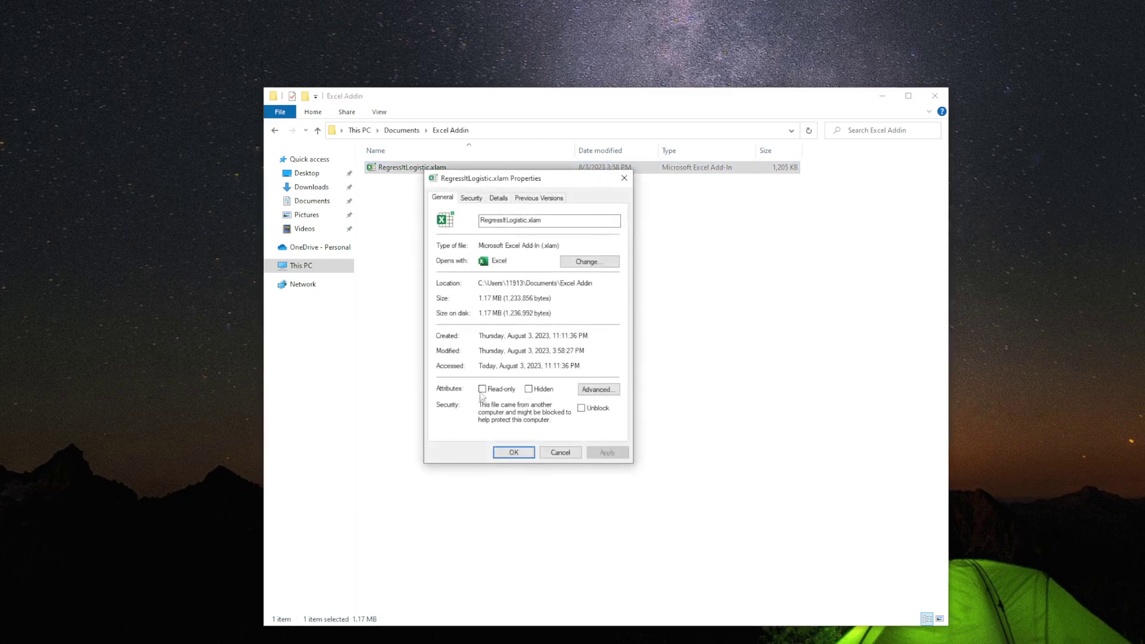
{"action": "left_click", "coordinate": [584, 410]}
{"action": "left_click", "coordinate": [608, 453]}
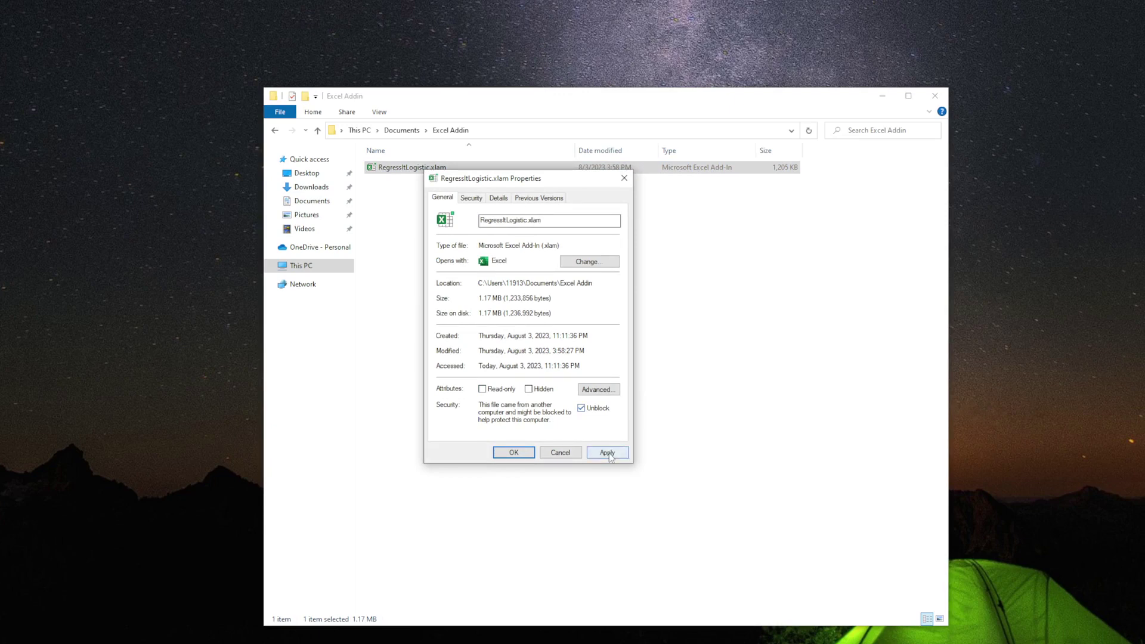
{"action": "left_click", "coordinate": [514, 453]}
{"action": "left_click", "coordinate": [501, 291]}
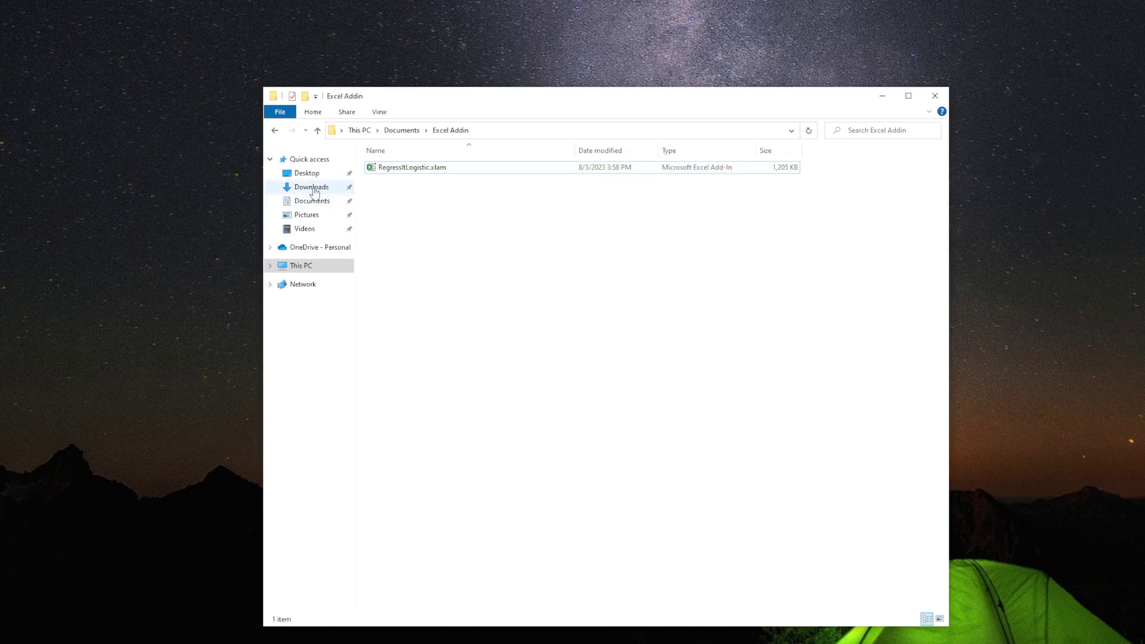
Create a new Microsoft Excel Worksheet named 'test' in Downloads and open test.XLSX in Excel.
{"action": "left_click", "coordinate": [311, 187]}
{"action": "right_click", "coordinate": [474, 288]}
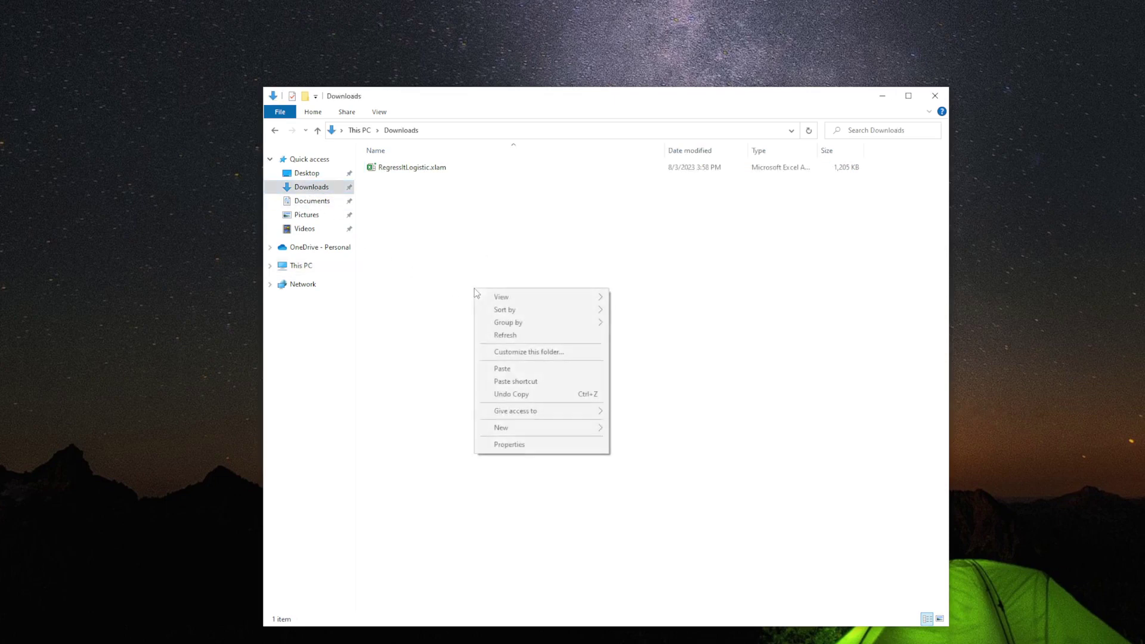
{"action": "mouse_move", "coordinate": [556, 428]}
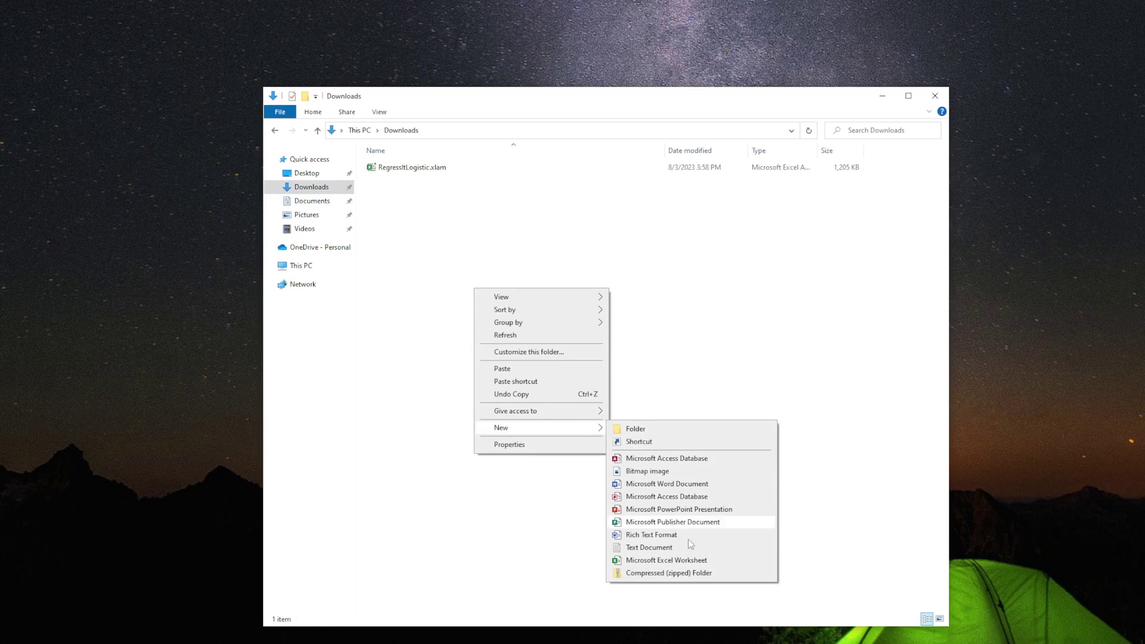
{"action": "left_click", "coordinate": [691, 562]}
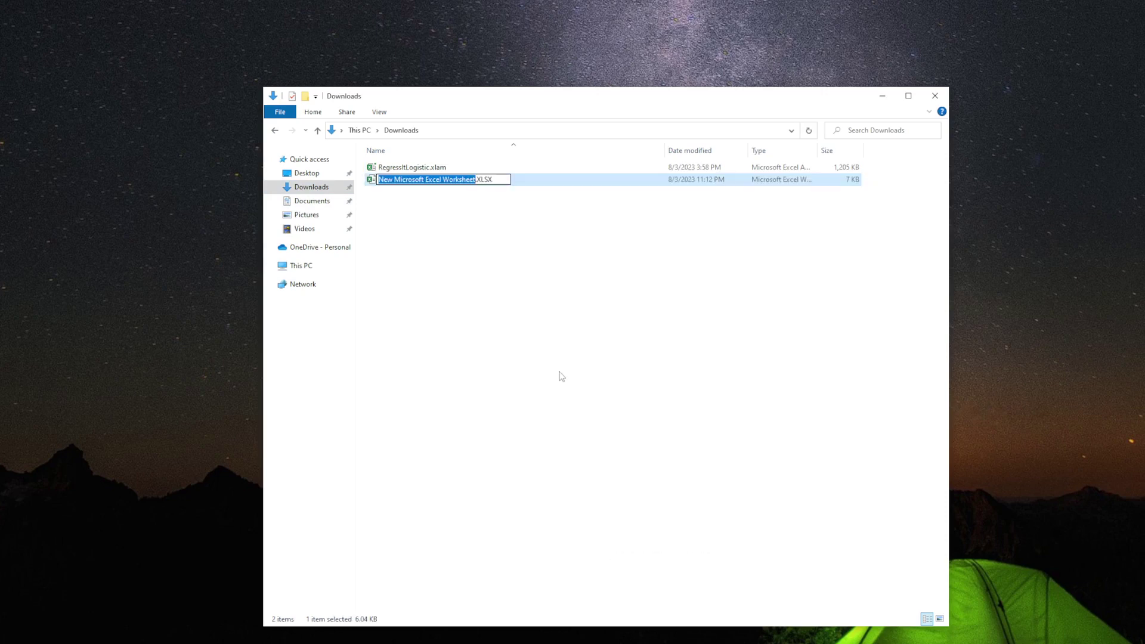
{"action": "type", "text": "test"}
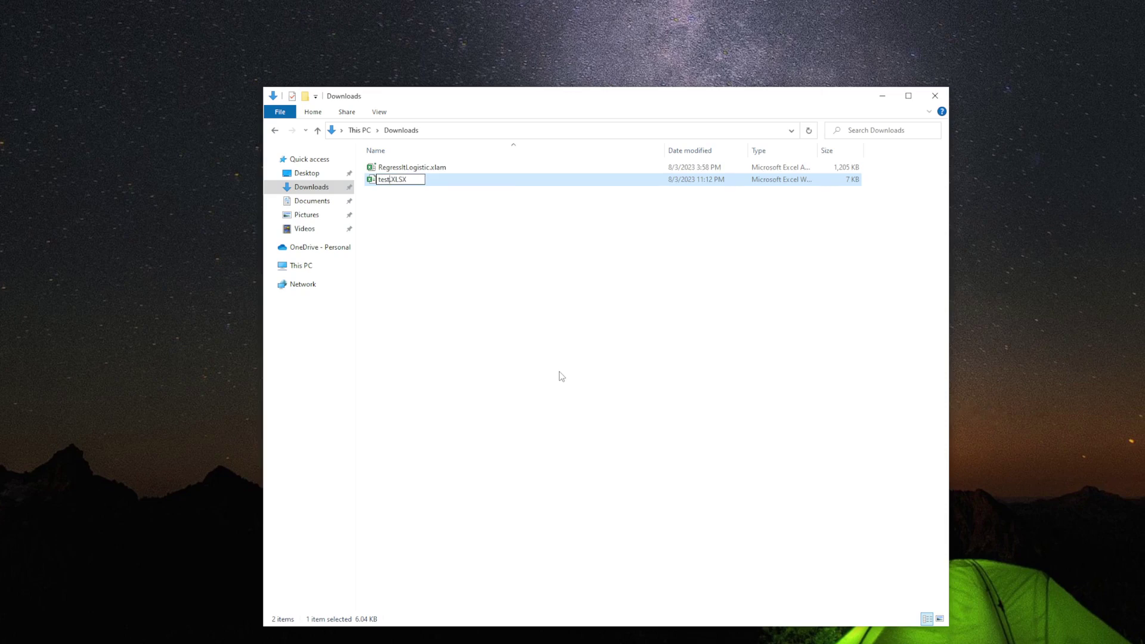
{"action": "key", "text": "Return"}
{"action": "left_click", "coordinate": [561, 376]}
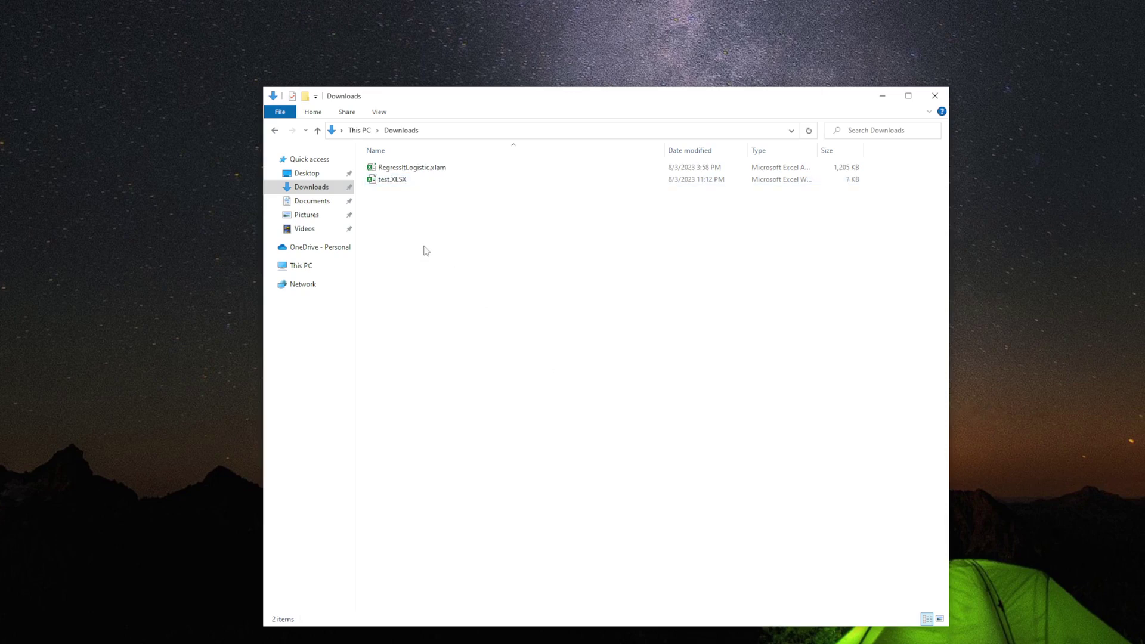
{"action": "double_click", "coordinate": [413, 182]}
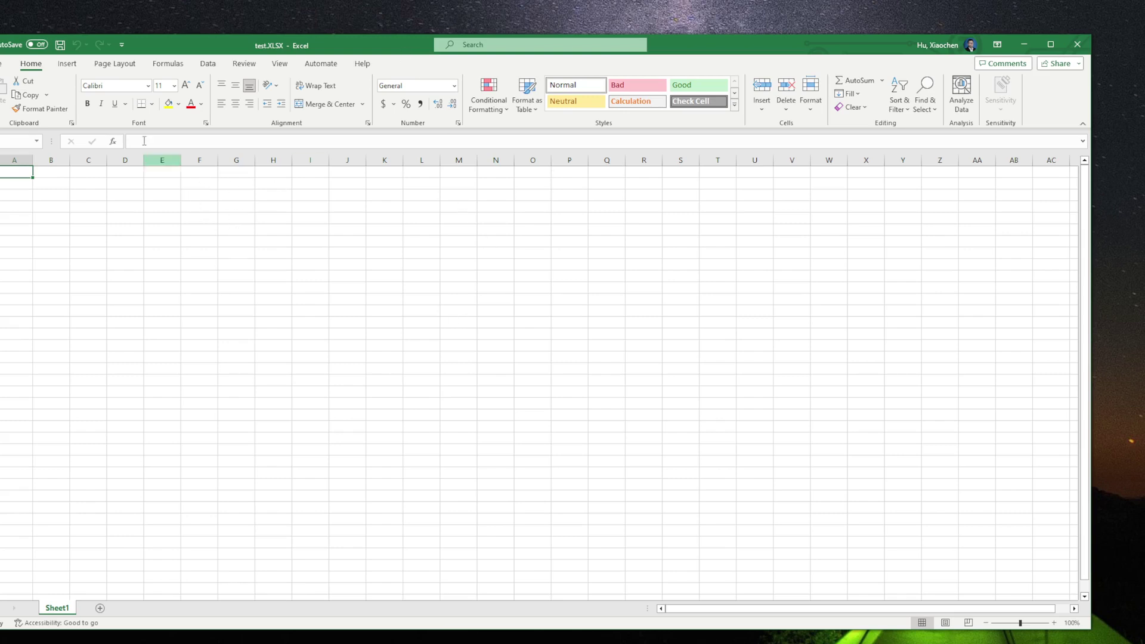
Open the Excel Add-ins manager from File > Options > Add-ins and move its dialog aside.
{"action": "left_click", "coordinate": [4, 68]}
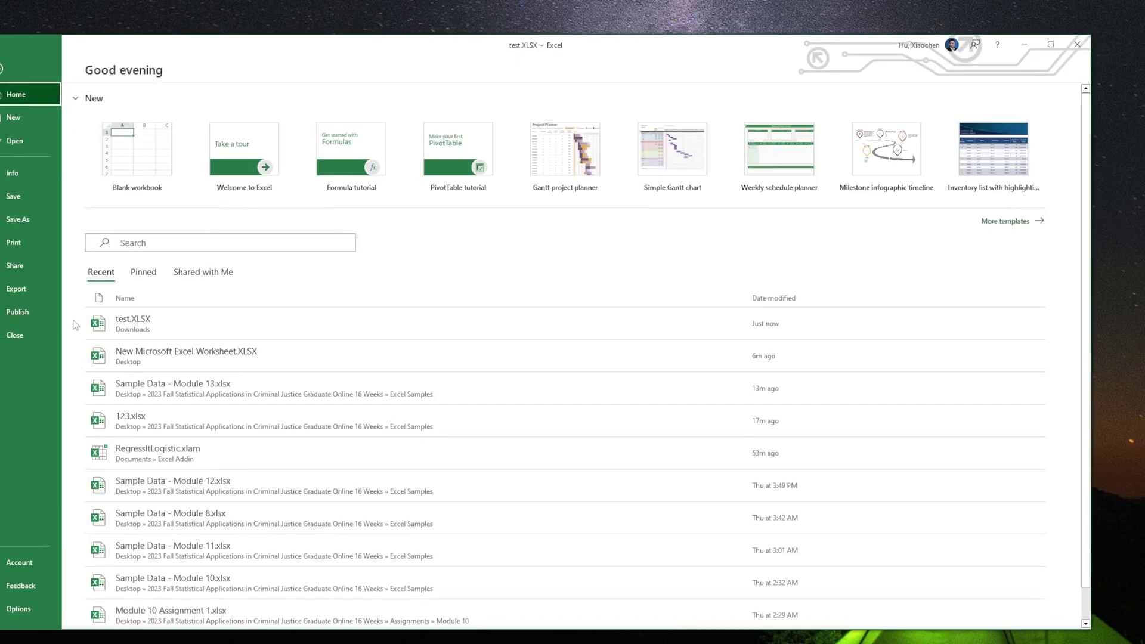
{"action": "left_click", "coordinate": [20, 621]}
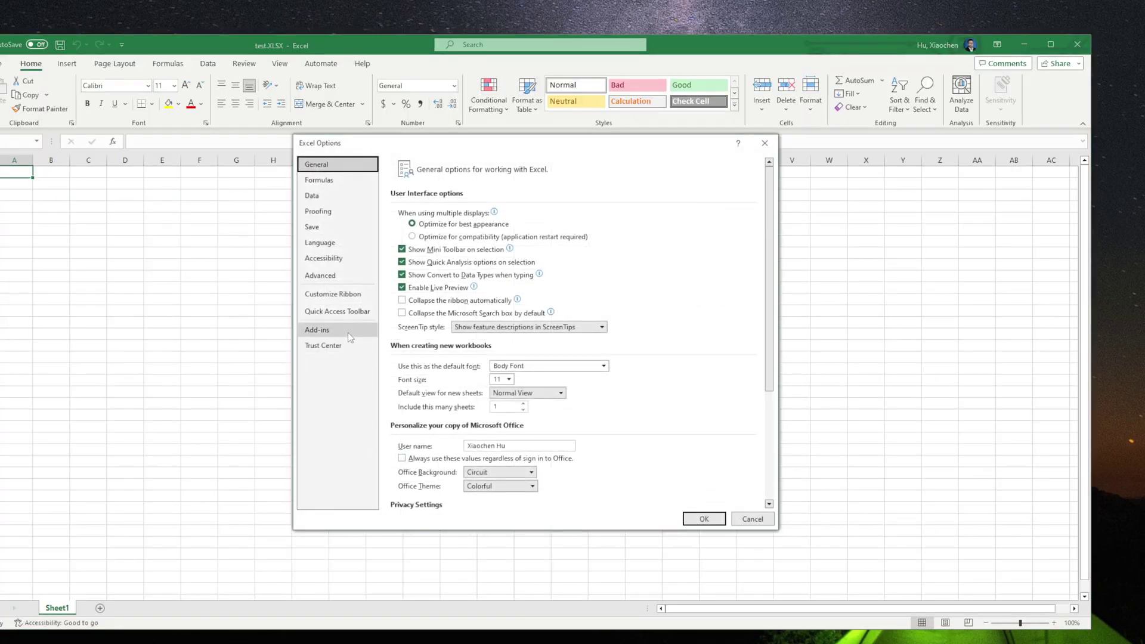
{"action": "left_click", "coordinate": [351, 335]}
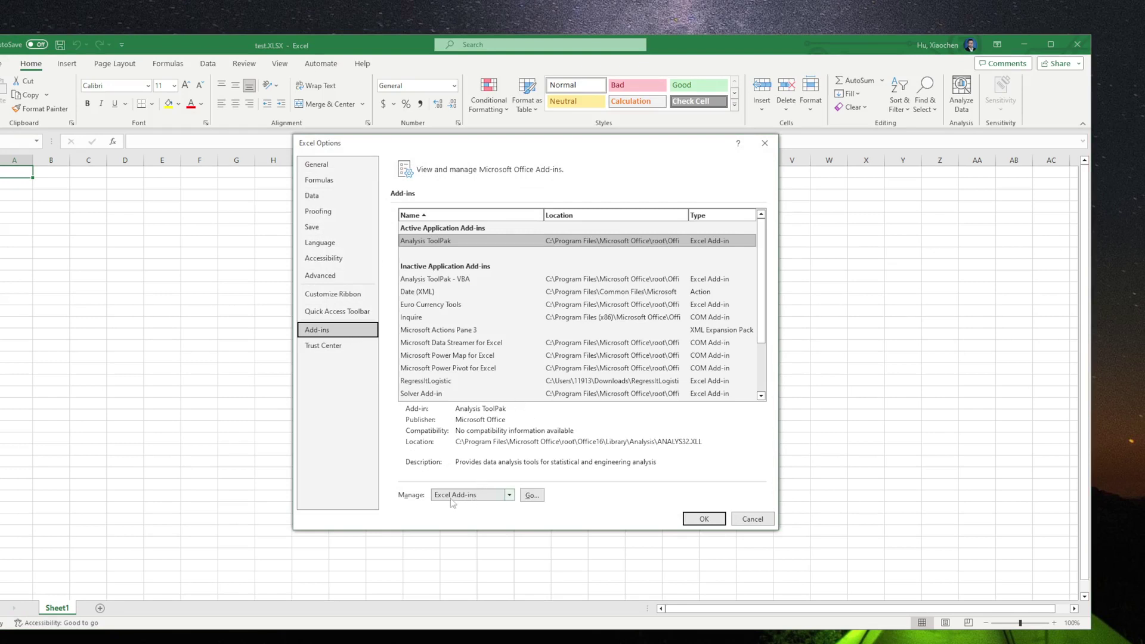
{"action": "left_click", "coordinate": [531, 496]}
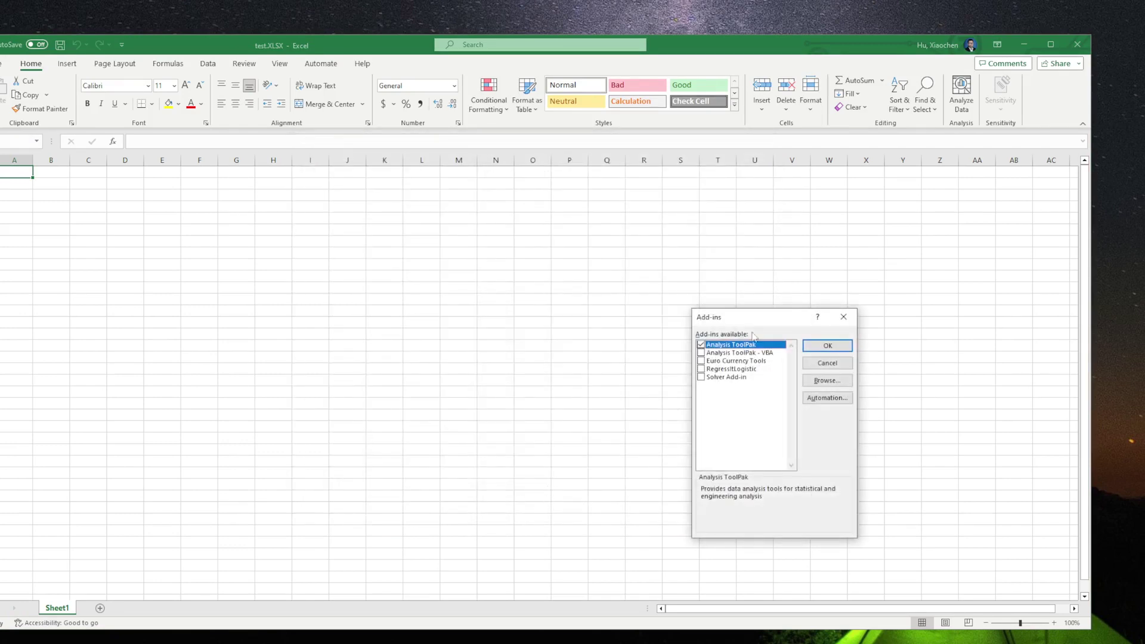
{"action": "left_click_drag", "start_coordinate": [763, 318], "coordinate": [702, 245]}
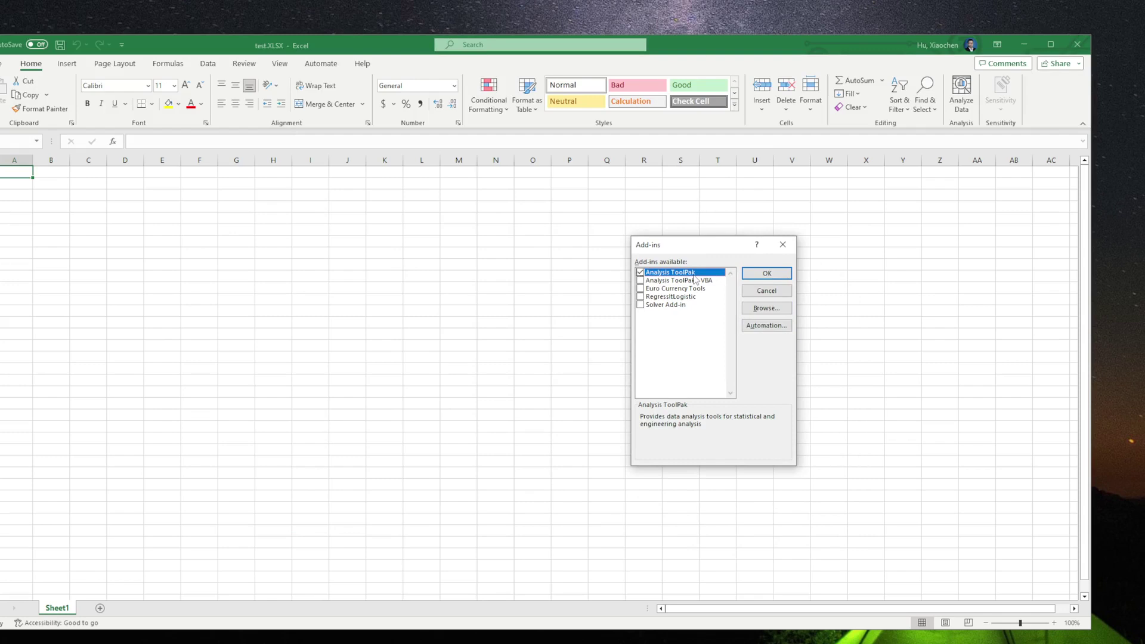
Browse to Documents\Excel Addin, choose RegressItLogistic.xlam, replace the existing copy and confirm with OK.
{"action": "left_click", "coordinate": [757, 308]}
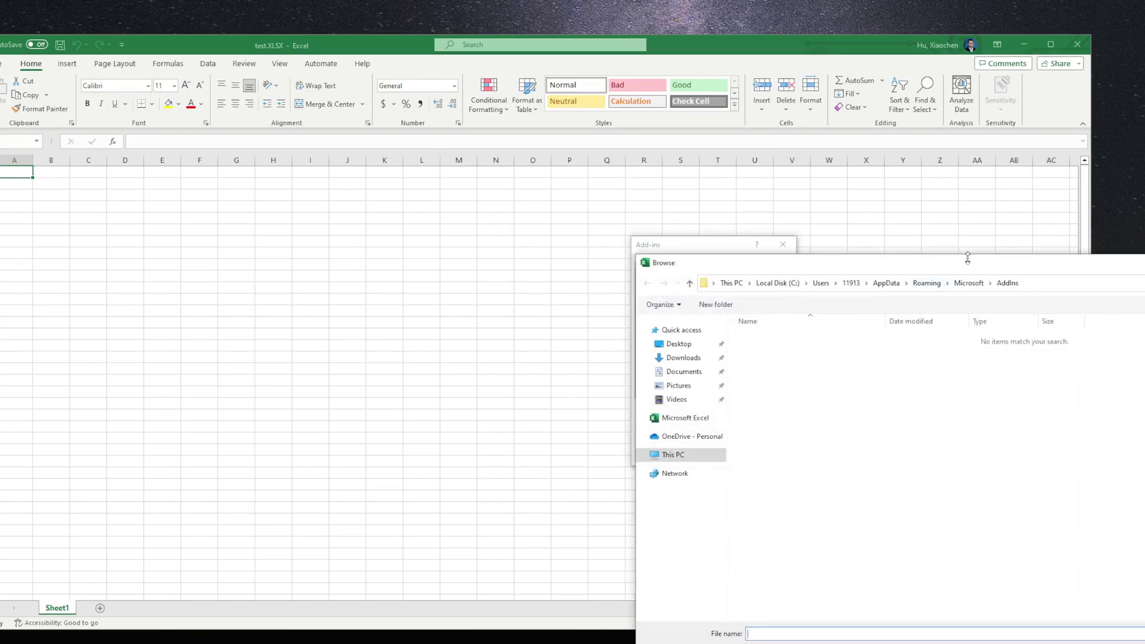
{"action": "left_click_drag", "start_coordinate": [964, 255], "coordinate": [497, 136]}
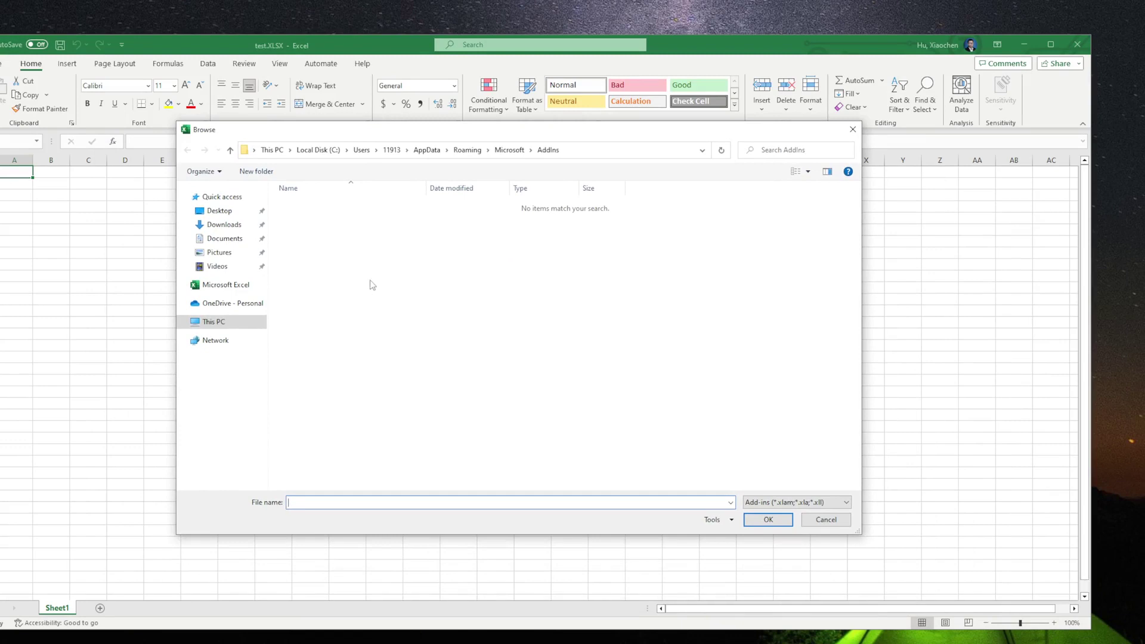
{"action": "left_click", "coordinate": [227, 240]}
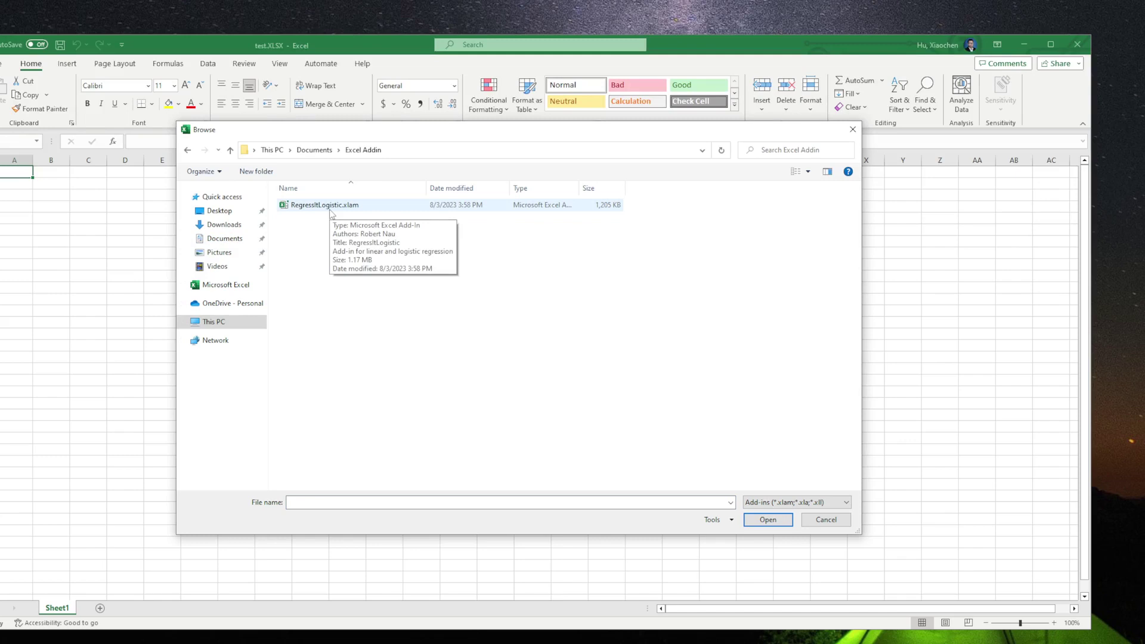
{"action": "double_click", "coordinate": [332, 214]}
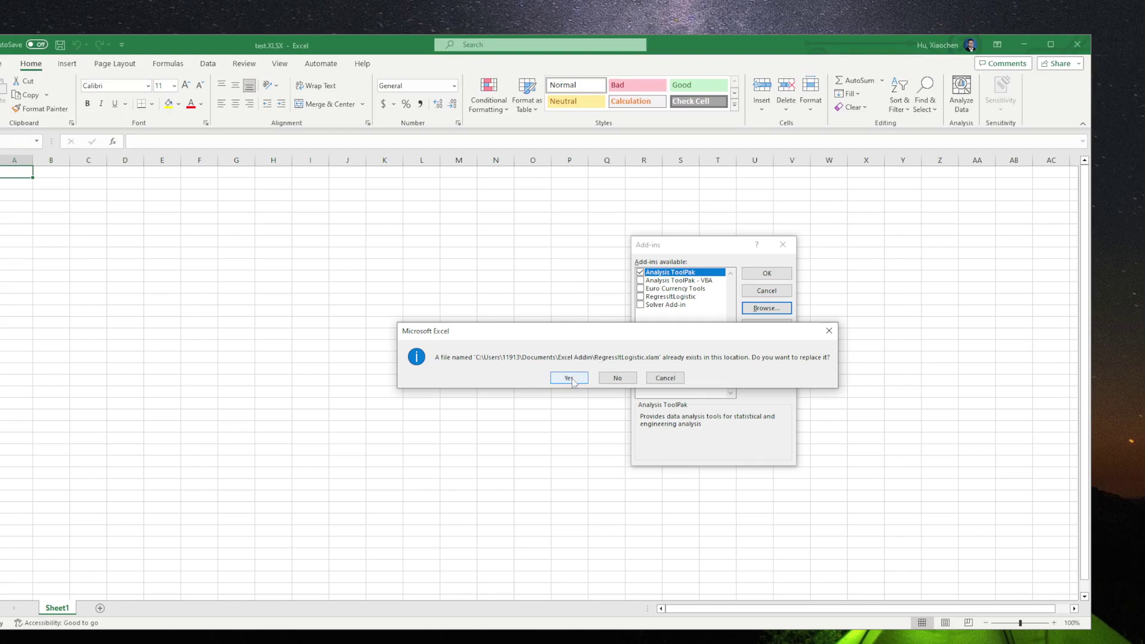
{"action": "left_click", "coordinate": [570, 378]}
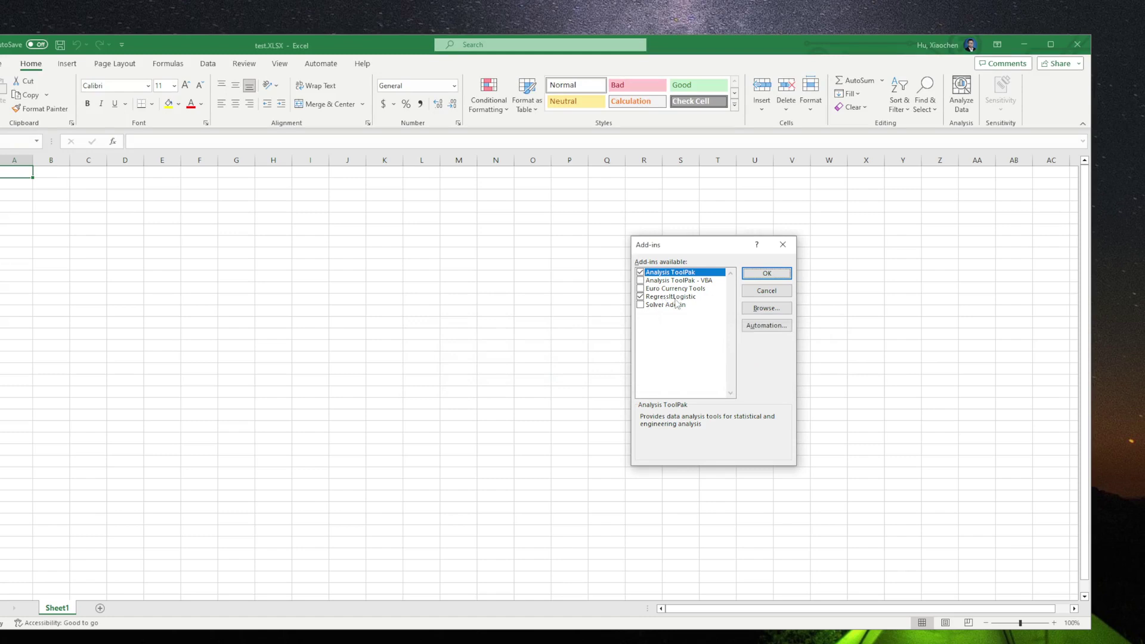
{"action": "left_click", "coordinate": [764, 276]}
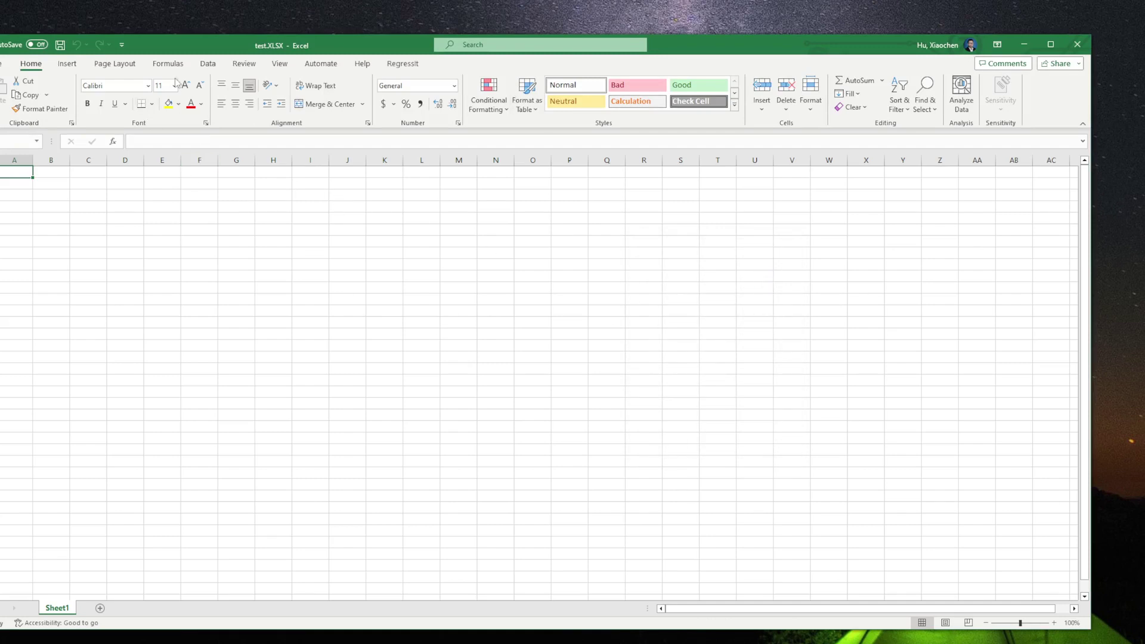
Switch to the RegressIt ribbon tab to reveal Linear Regression and Logistic Regression.
{"action": "left_click", "coordinate": [362, 63]}
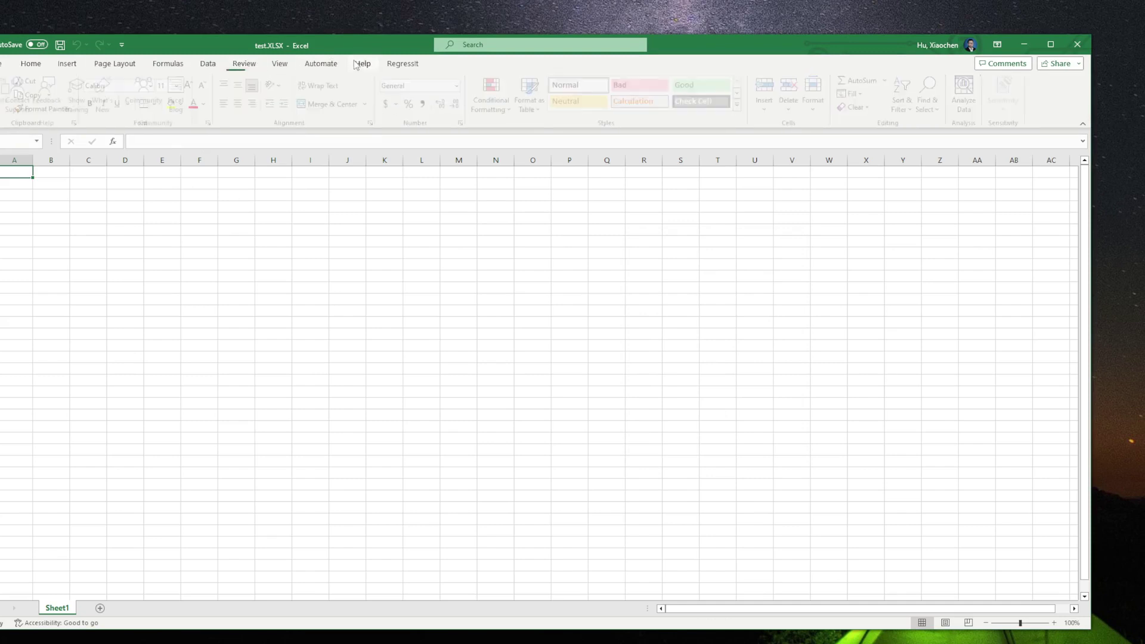
{"action": "left_click", "coordinate": [404, 65]}
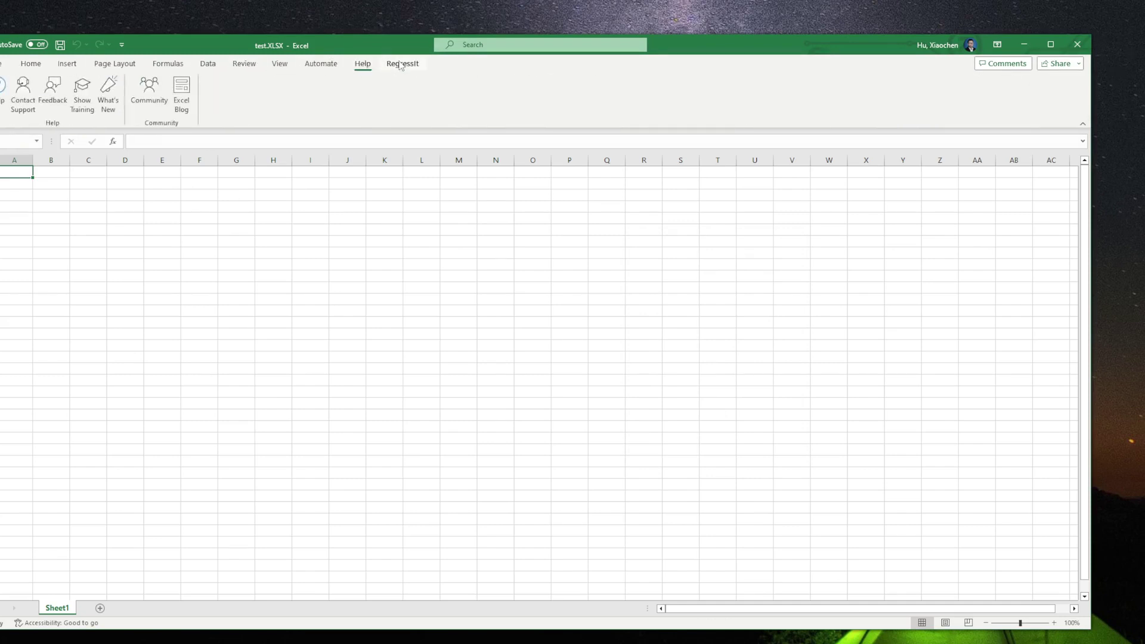
{"action": "left_click", "coordinate": [401, 65]}
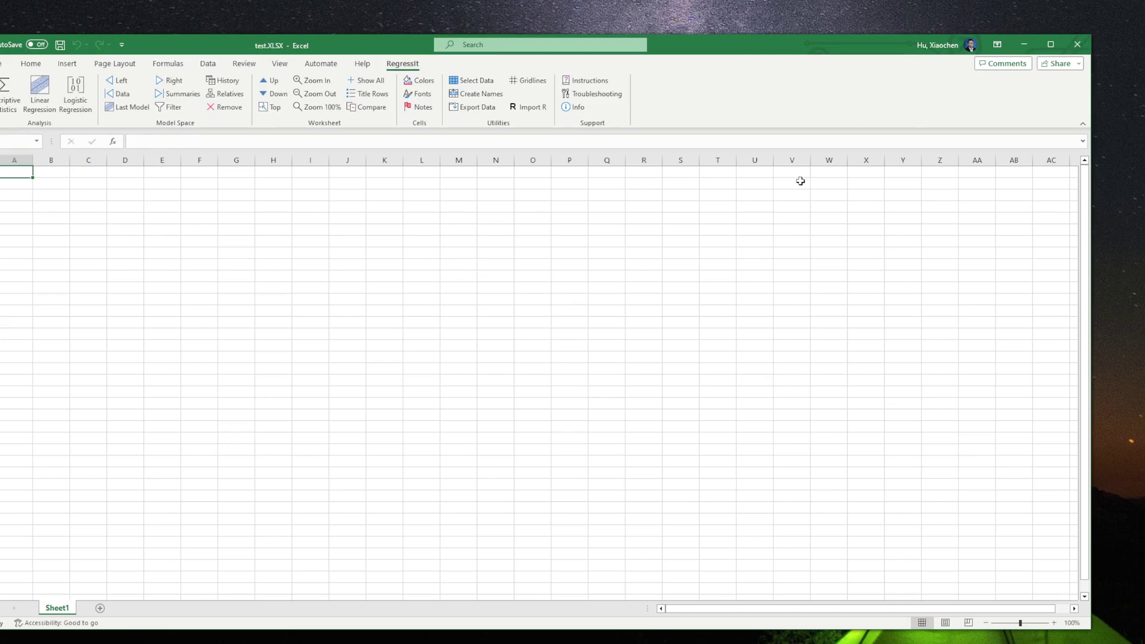
Close Excel and reopen test.XLSX from the Downloads folder.
{"action": "left_click", "coordinate": [1077, 46]}
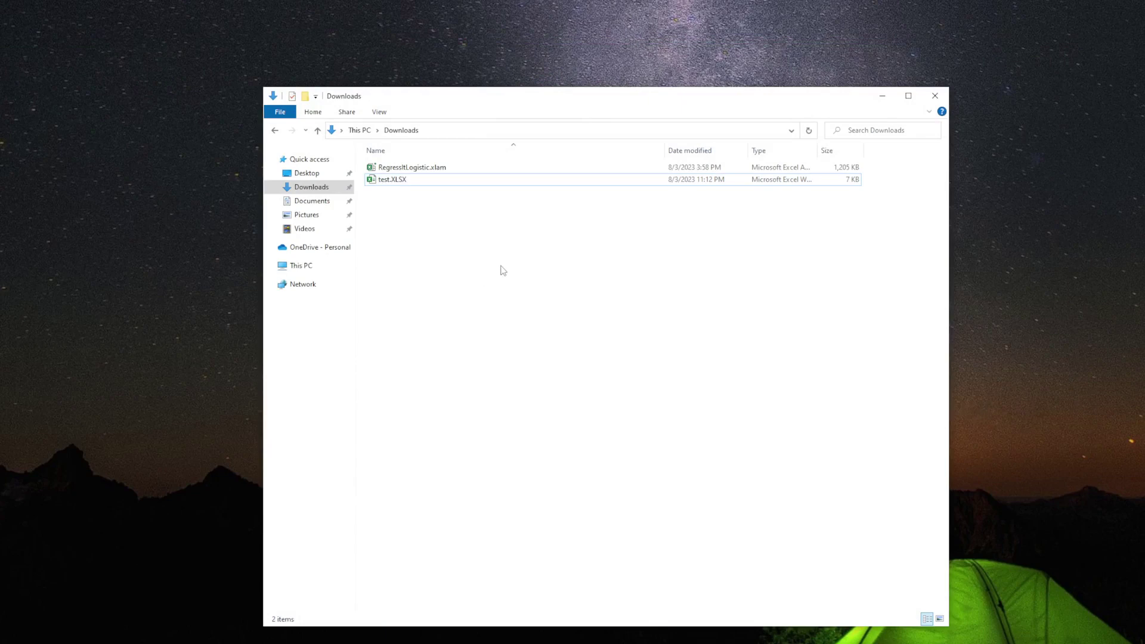
{"action": "left_click", "coordinate": [458, 184]}
{"action": "double_click", "coordinate": [441, 183]}
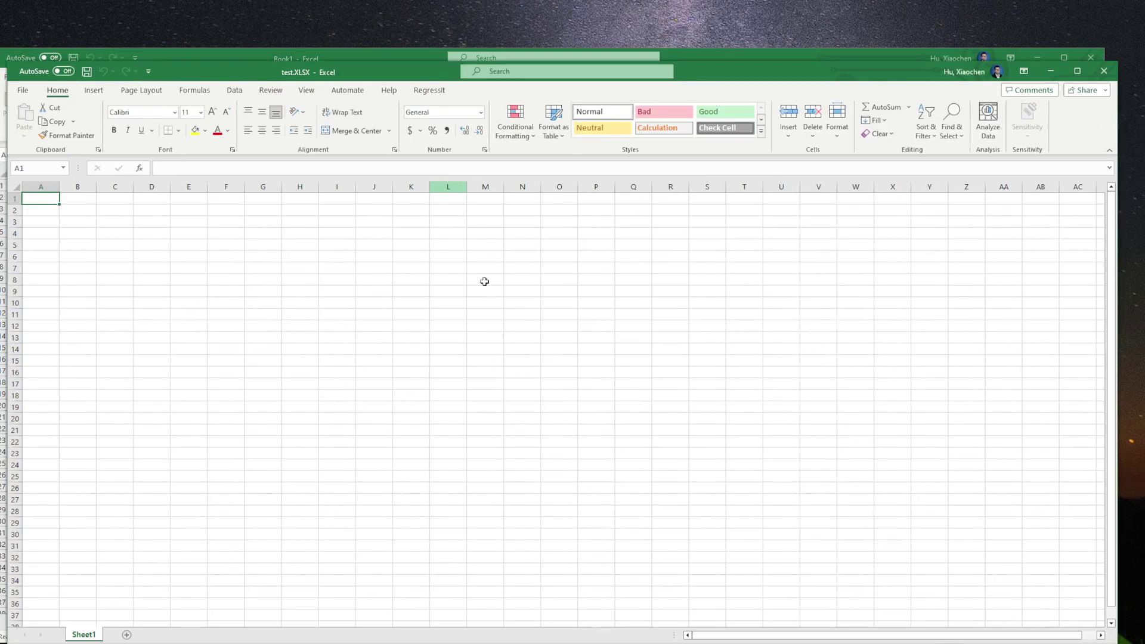
Bring test.XLSX to the front and confirm its RegressIt tab still lists the regression tools.
{"action": "left_click", "coordinate": [711, 52]}
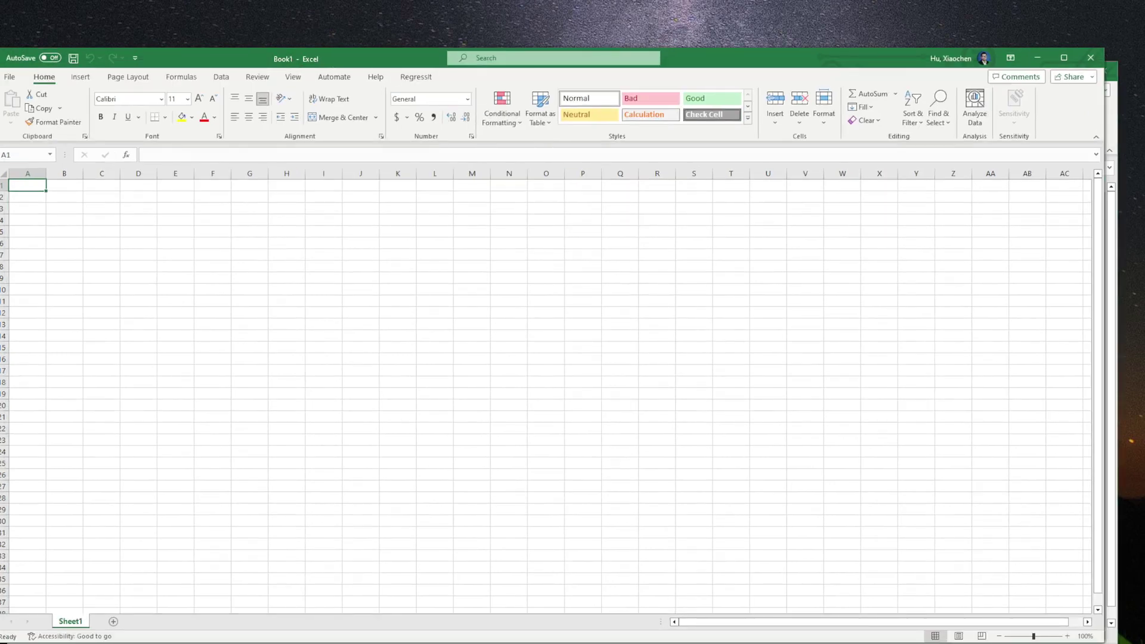
{"action": "key", "text": "alt+Tab"}
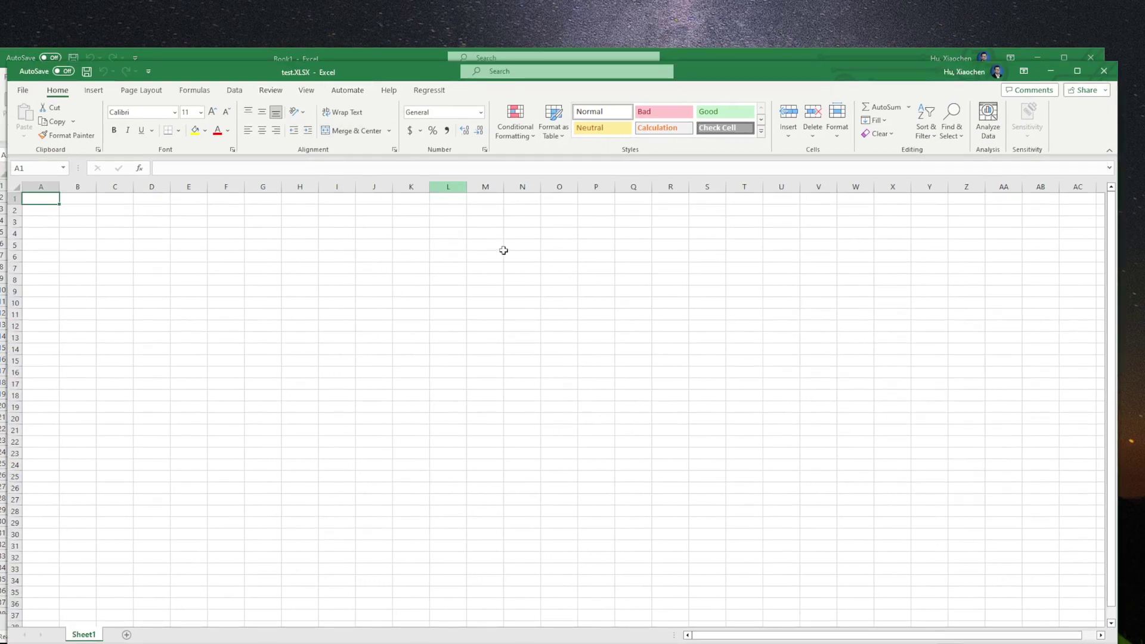
{"action": "left_click", "coordinate": [429, 90]}
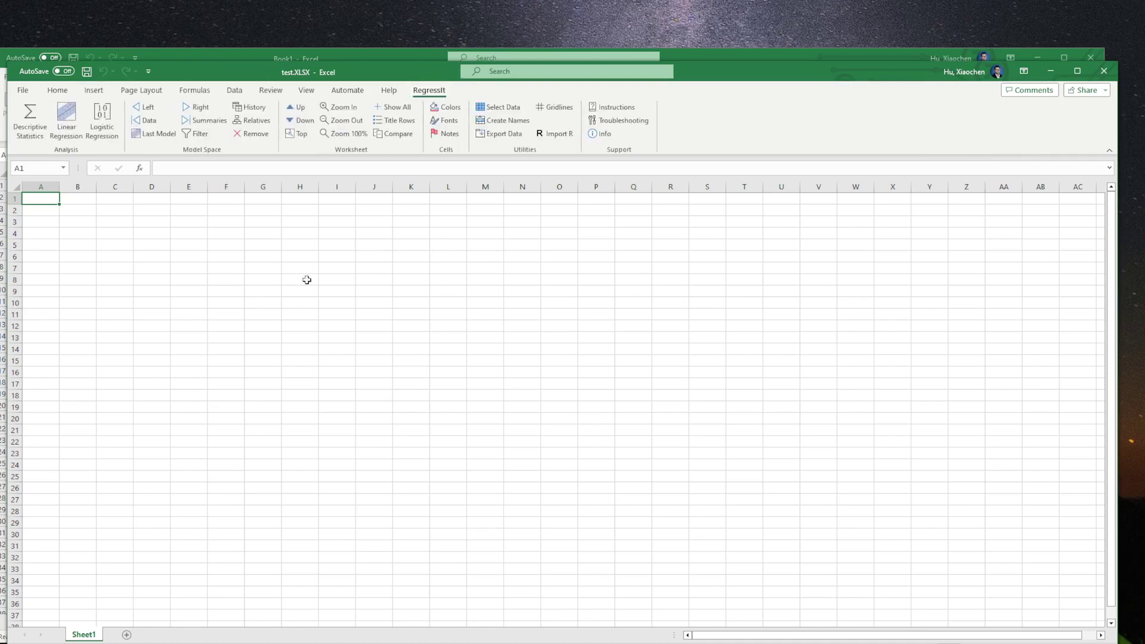